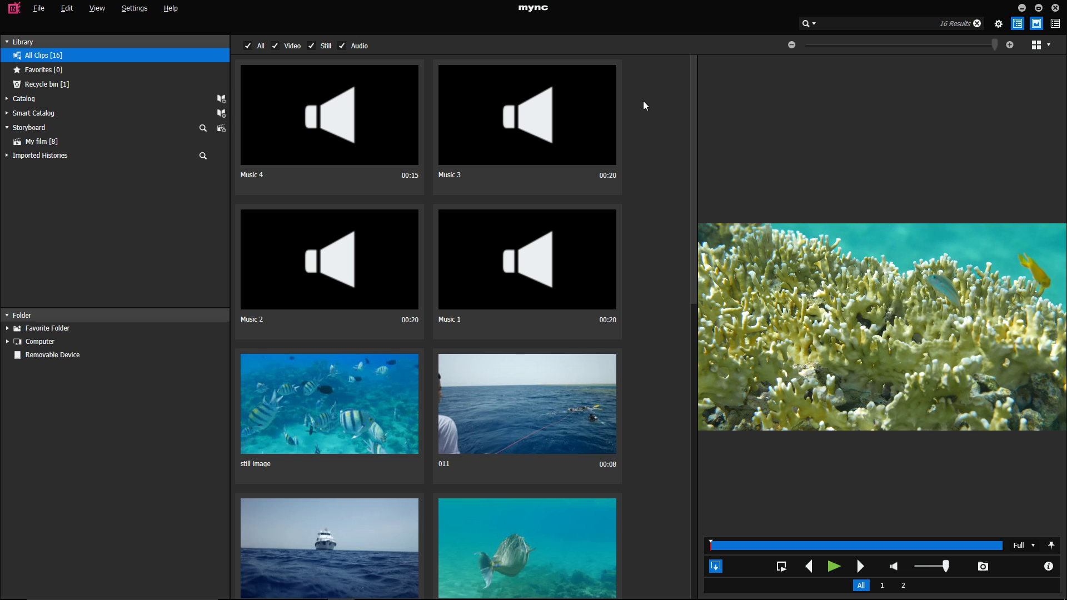
Drag Music 1–4 into the My film storyboard, then open My film.
left_click_drag(642, 163, 365, 268)
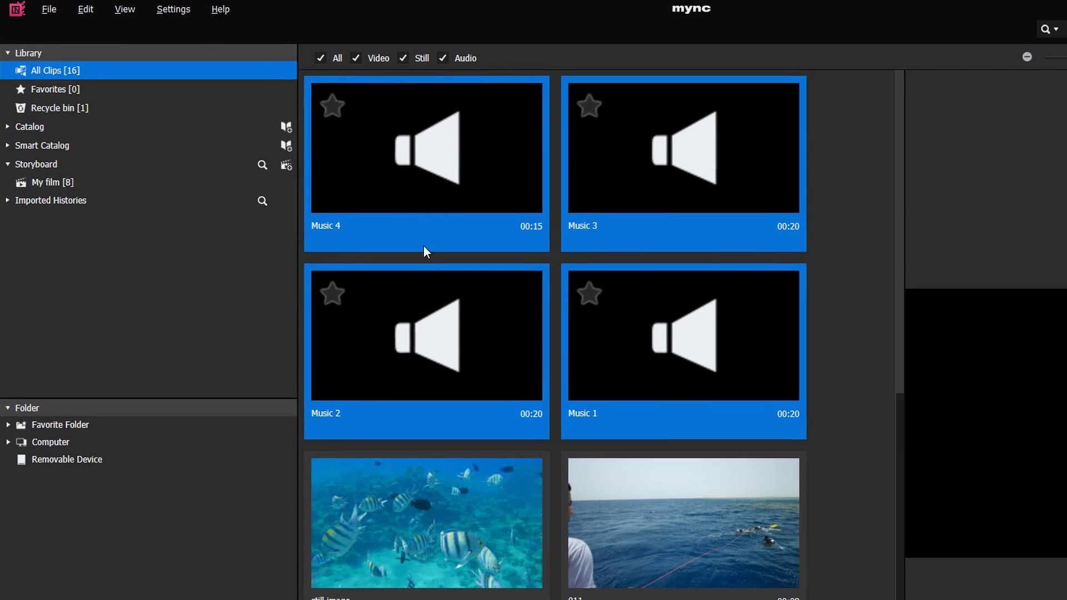
left_click_drag(425, 252, 140, 187)
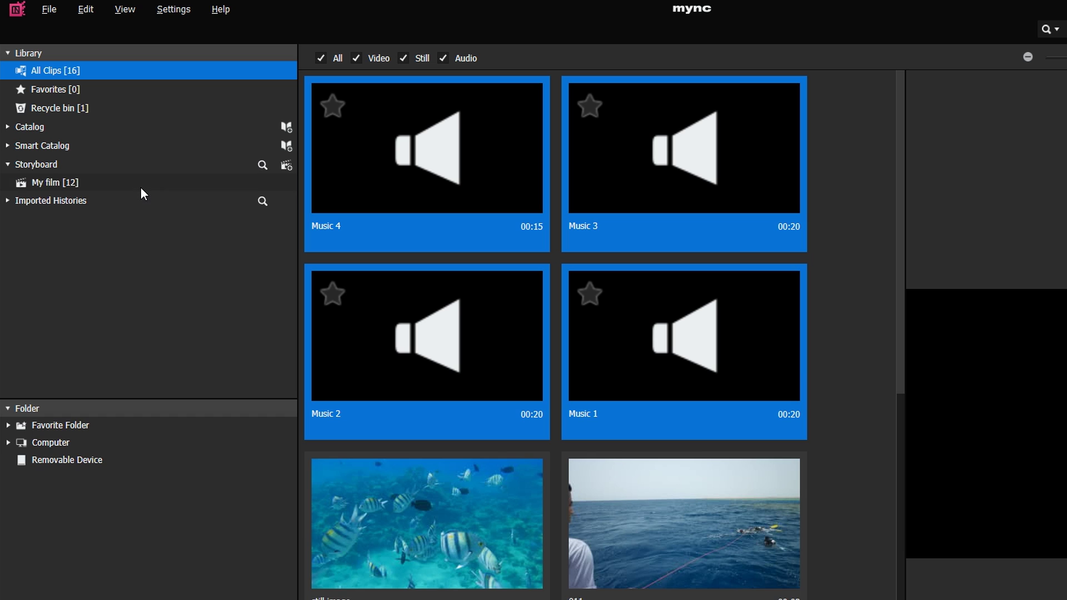
left_click(59, 186)
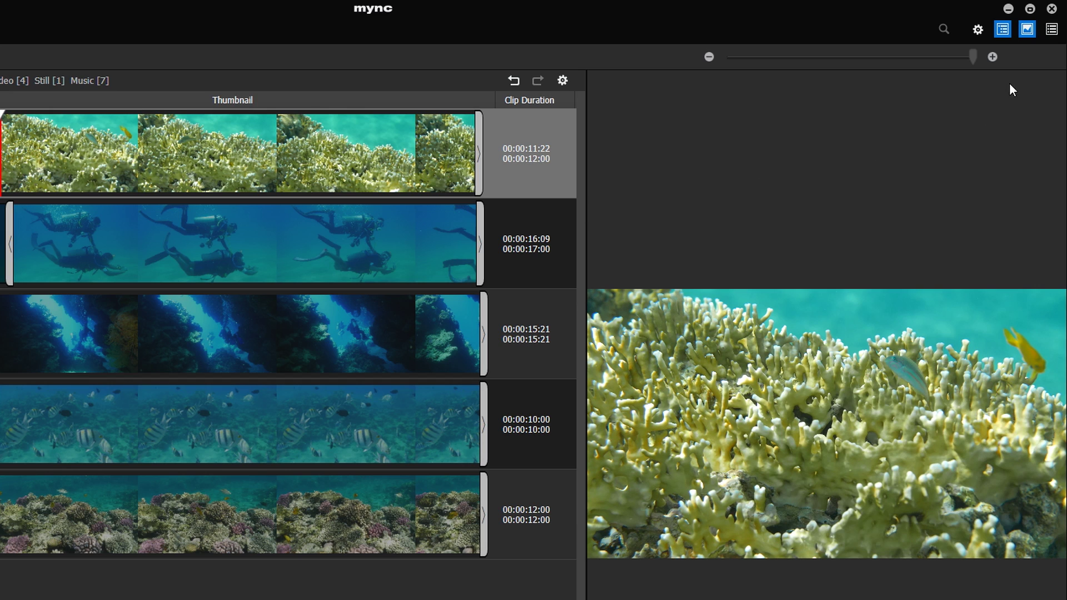
In the storyboard's music settings, lower the video volume to -5.0 and set music fade in to 1 second.
left_click(1052, 33)
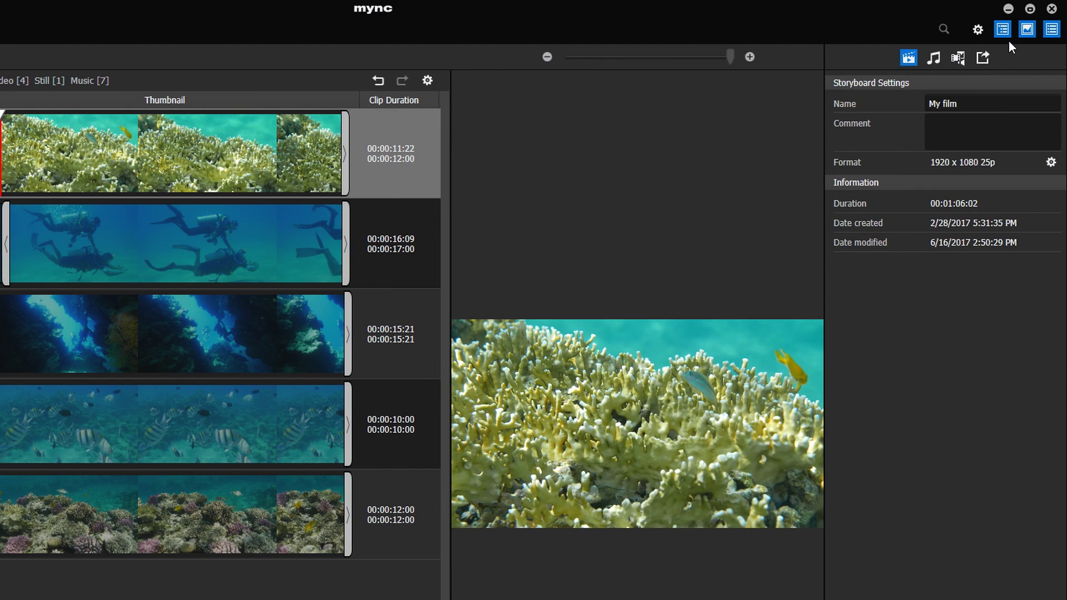
left_click(934, 60)
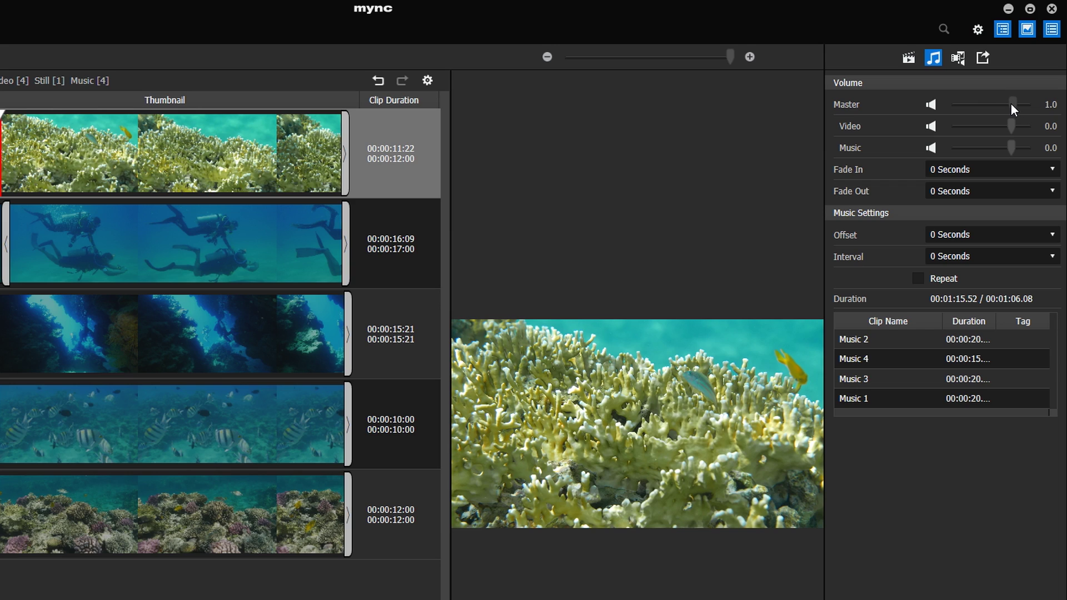
left_click_drag(1010, 122, 1014, 149)
left_click(1058, 170)
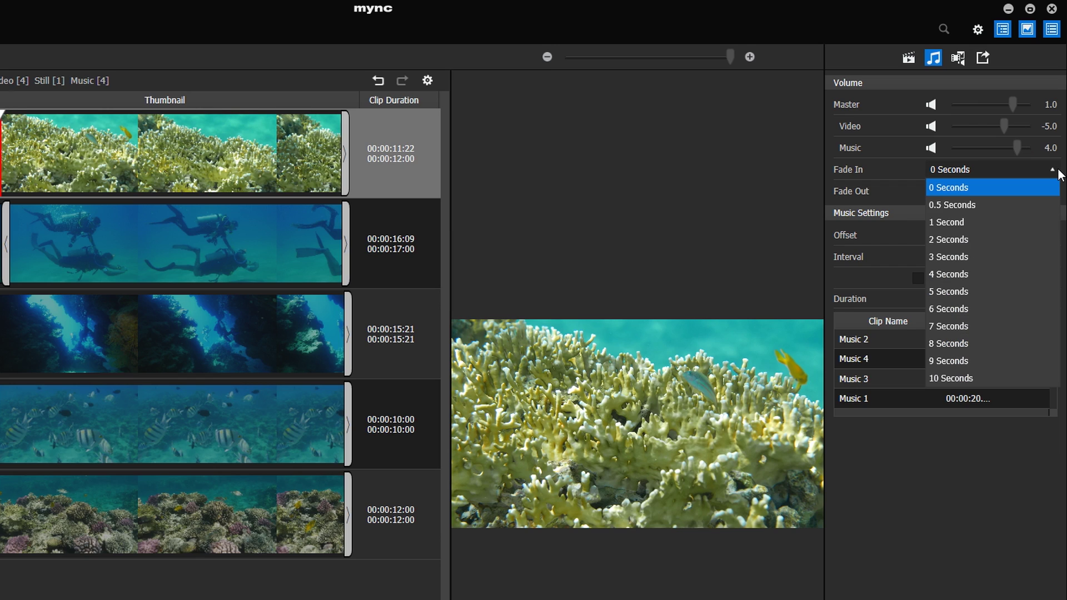
left_click(1028, 222)
left_click(1047, 194)
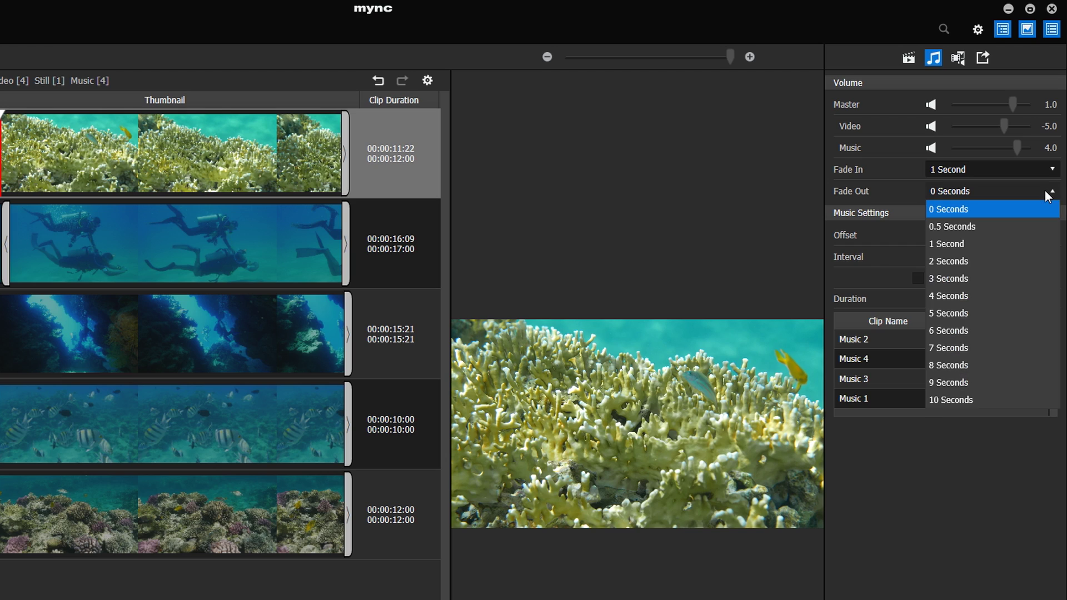
Set the music fade out to 1 second, offset to 10 seconds and interval to 5 seconds.
left_click(1034, 240)
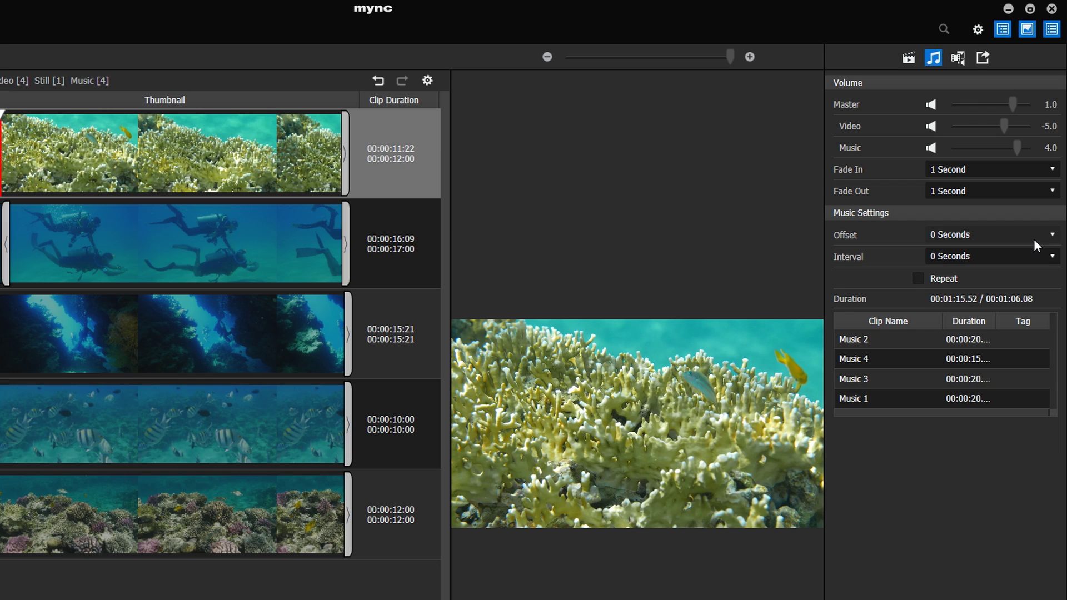
left_click(1034, 237)
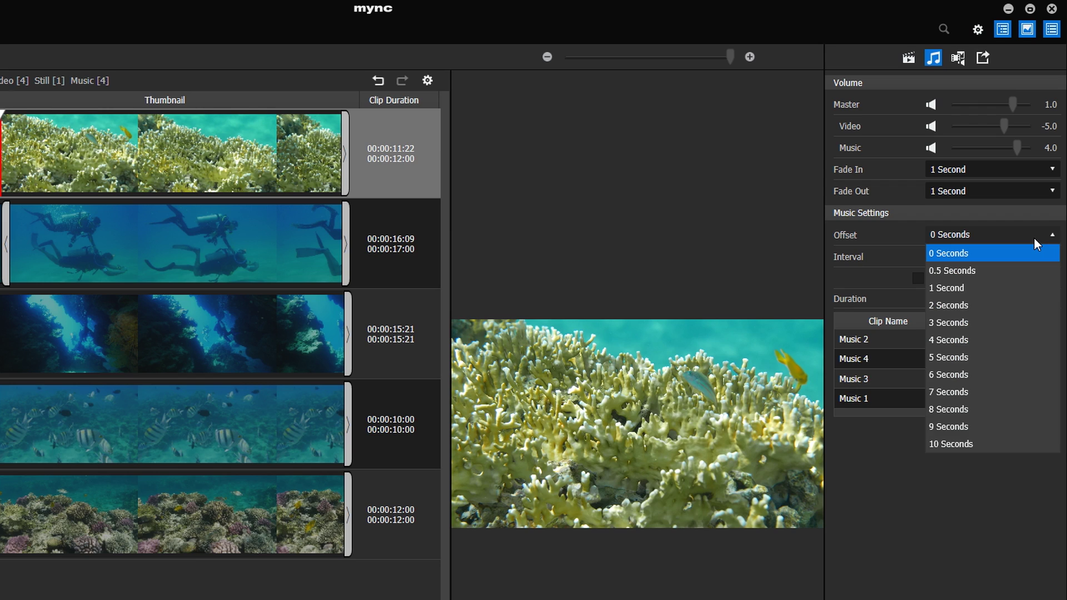
left_click(1011, 444)
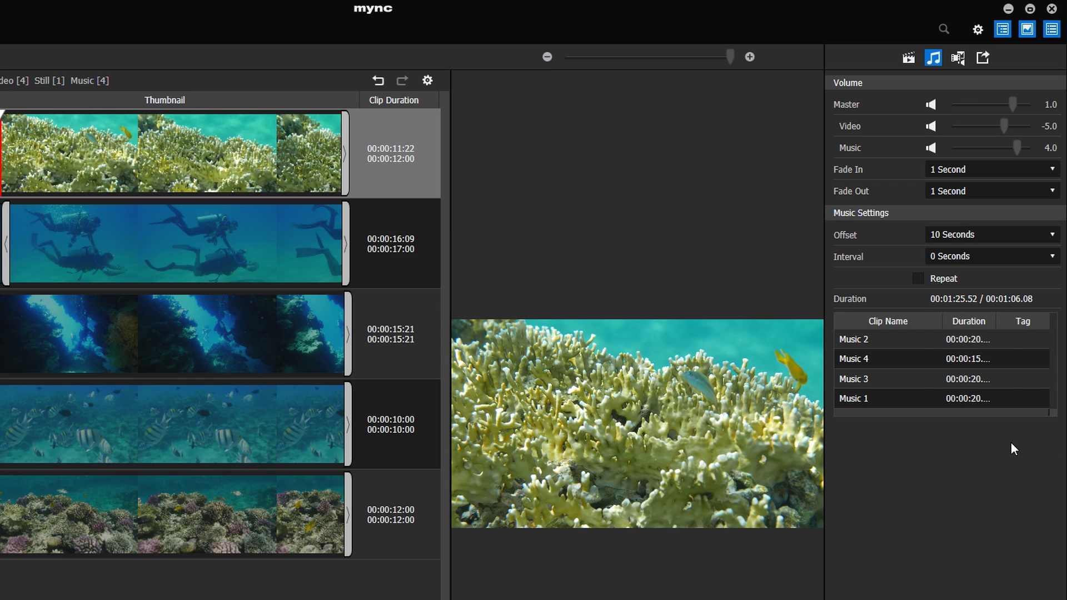
left_click(1053, 258)
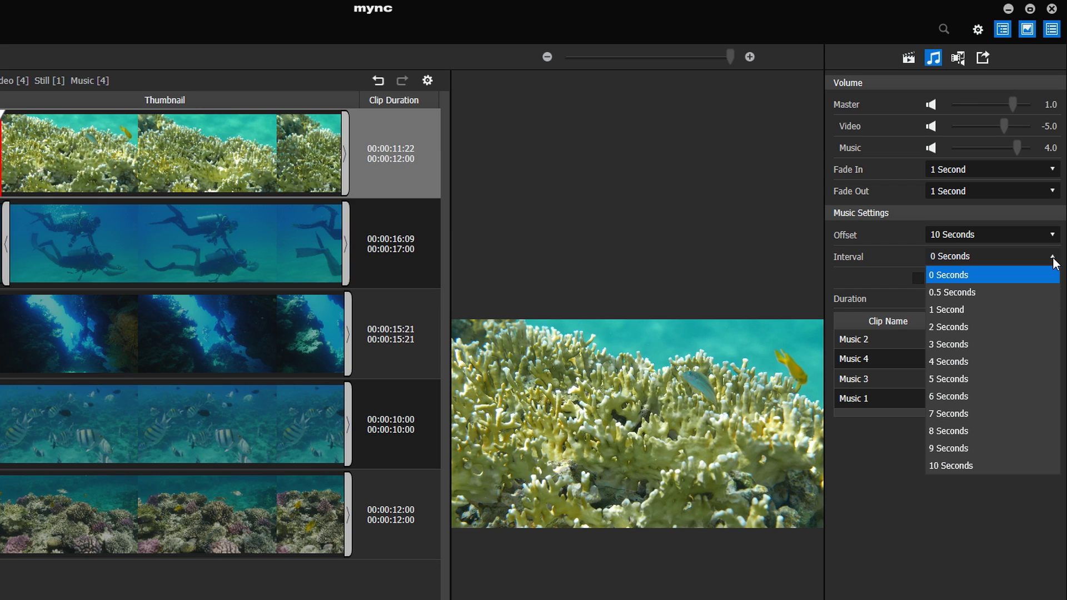
left_click(1016, 382)
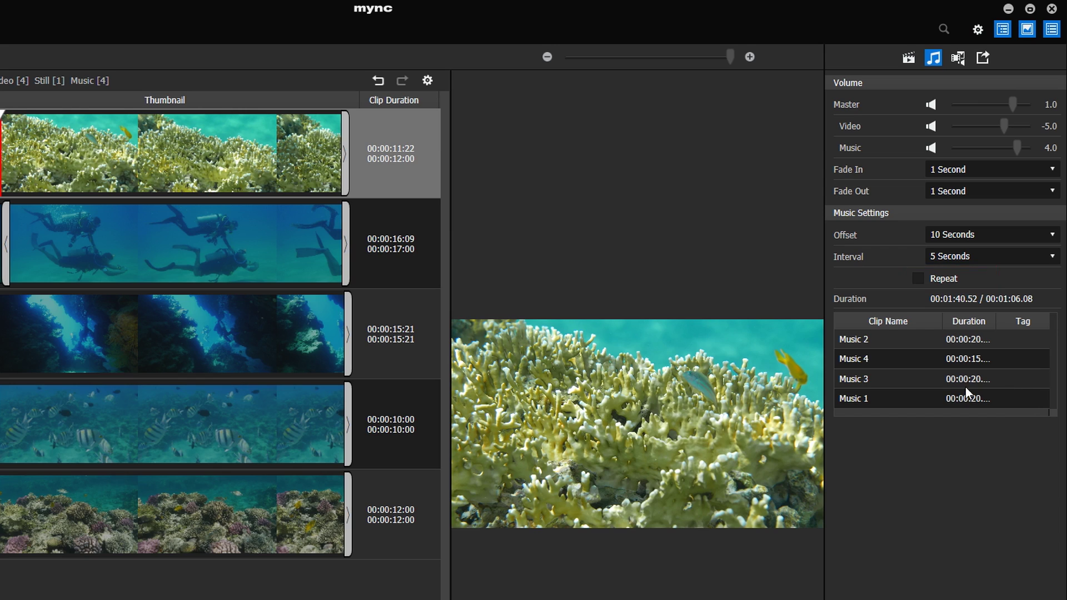
Move Music 1 to the top of the music list and remove Music 4 from the storyboard.
left_click(892, 395)
left_click_drag(891, 392, 888, 331)
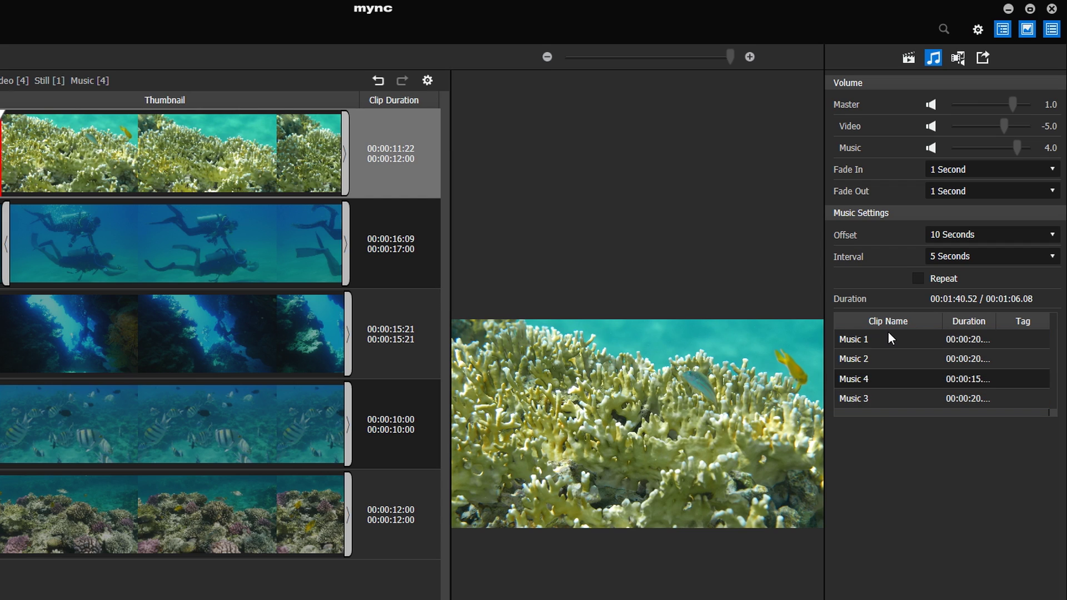
left_click(874, 376)
right_click(874, 377)
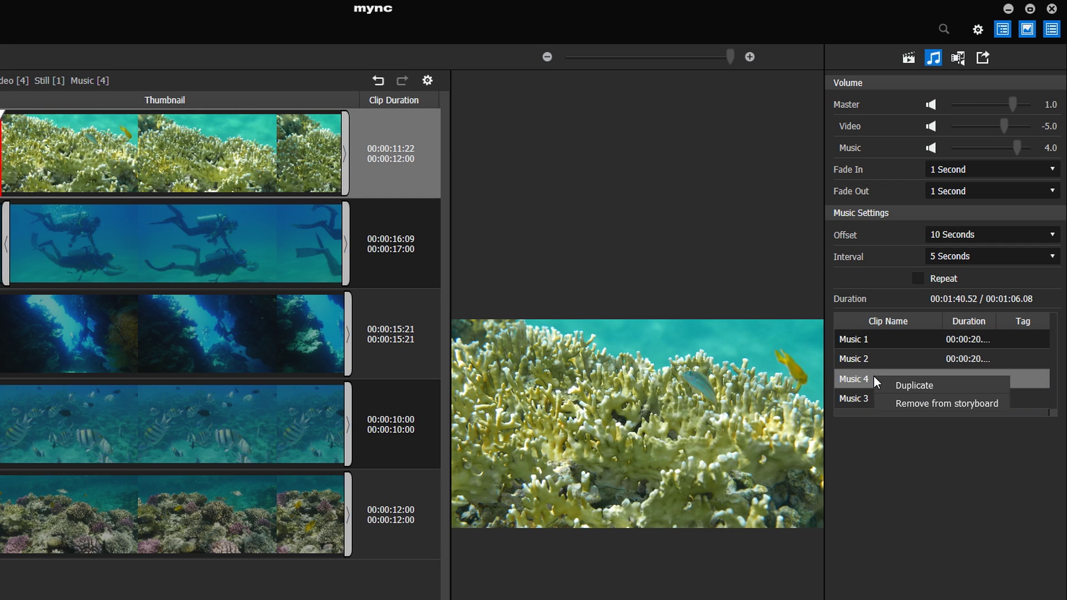
left_click(898, 402)
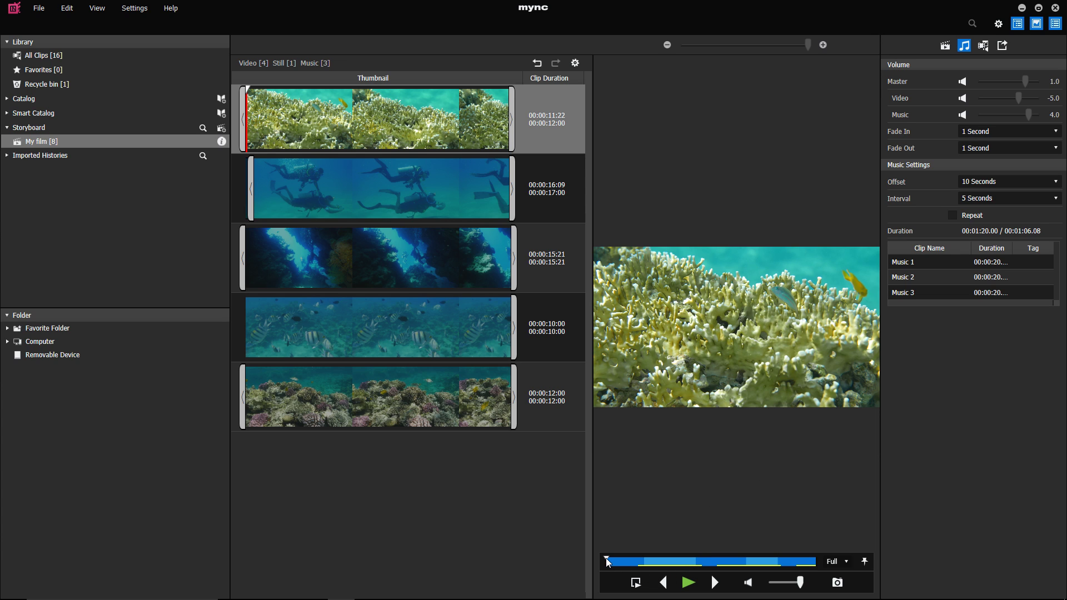
Scrub through and play back the My film storyboard preview.
left_click_drag(607, 558, 635, 559)
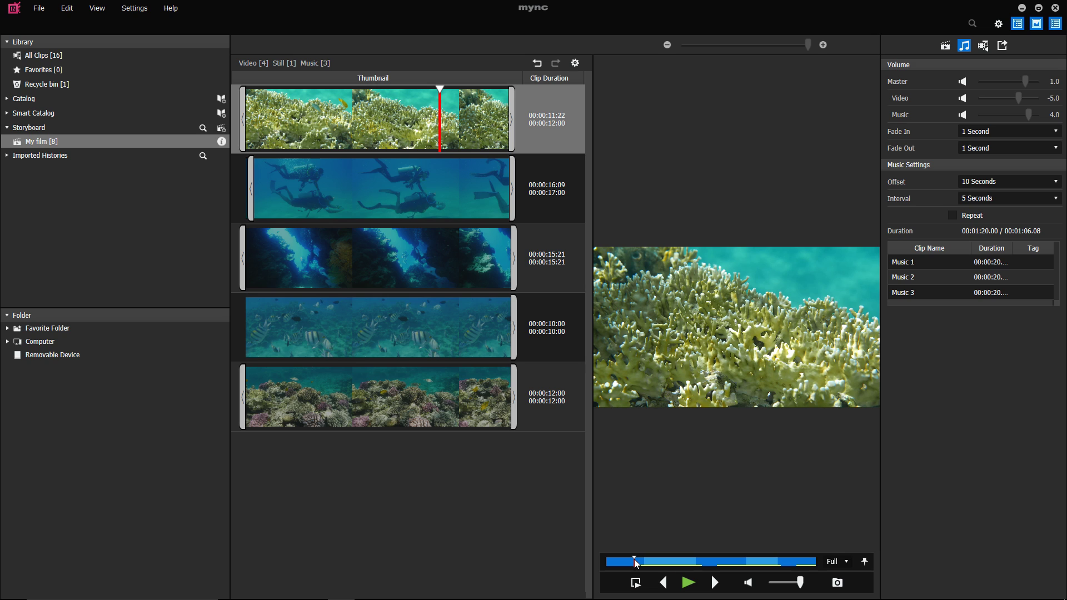
left_click(688, 584)
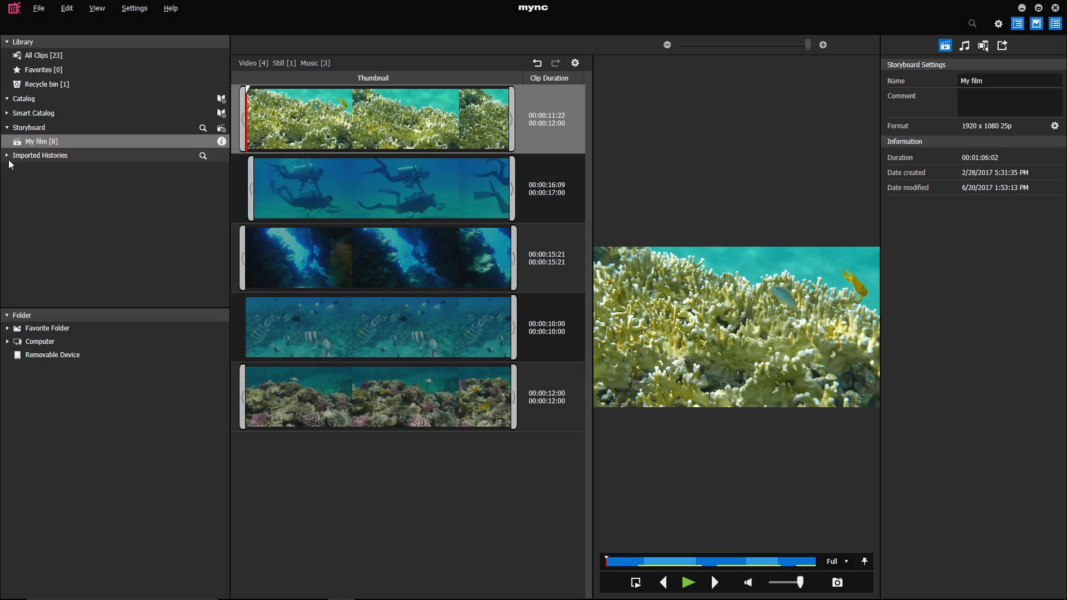
Delete the 6/20/2017 JVC imported history from Imported Histories, confirming with Yes.
left_click(7, 156)
left_click(31, 169)
right_click(31, 169)
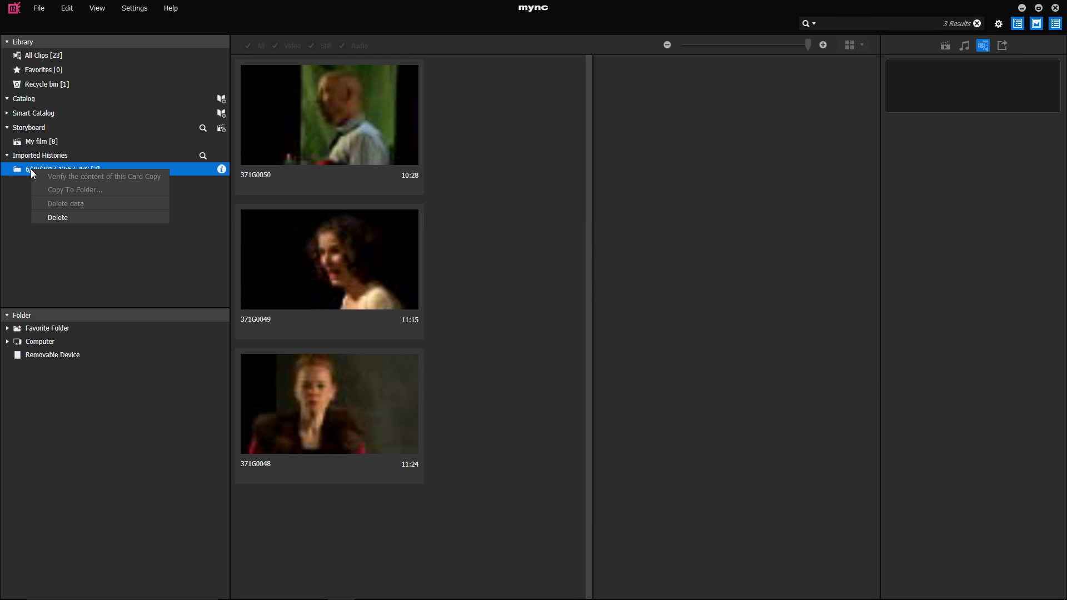
left_click(58, 218)
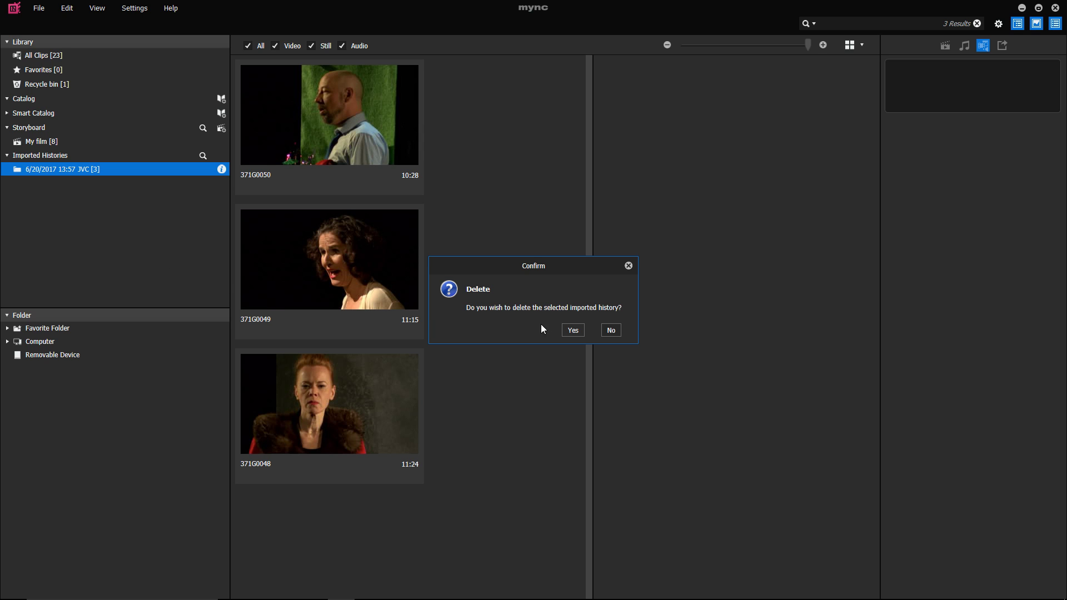
left_click(569, 329)
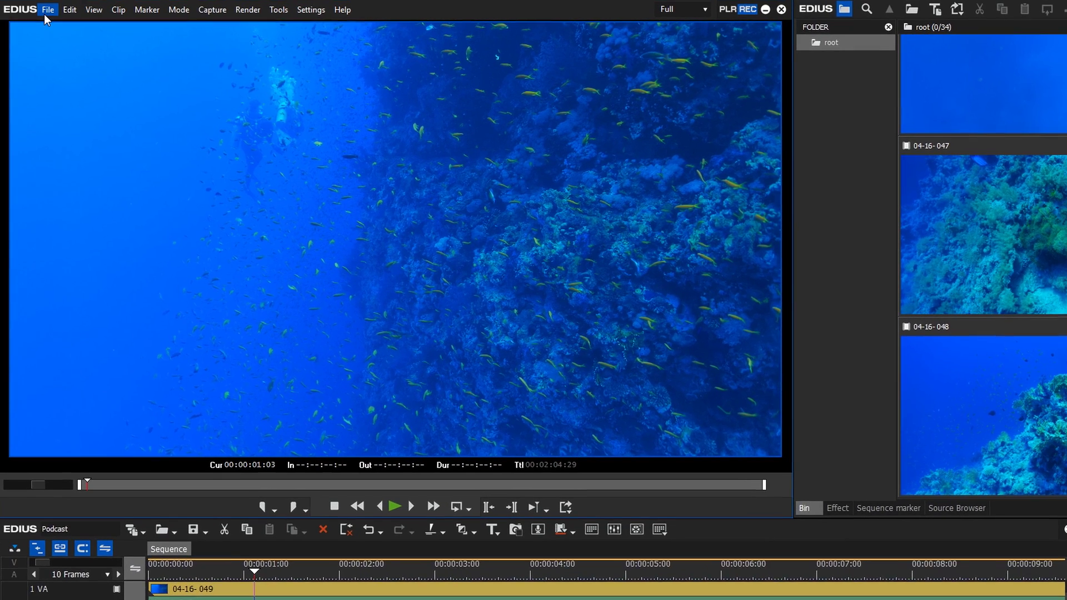
Print the sequence to file as Grass Valley HQX AVI with Normalize Loudness set to EBU R128.
left_click(42, 9)
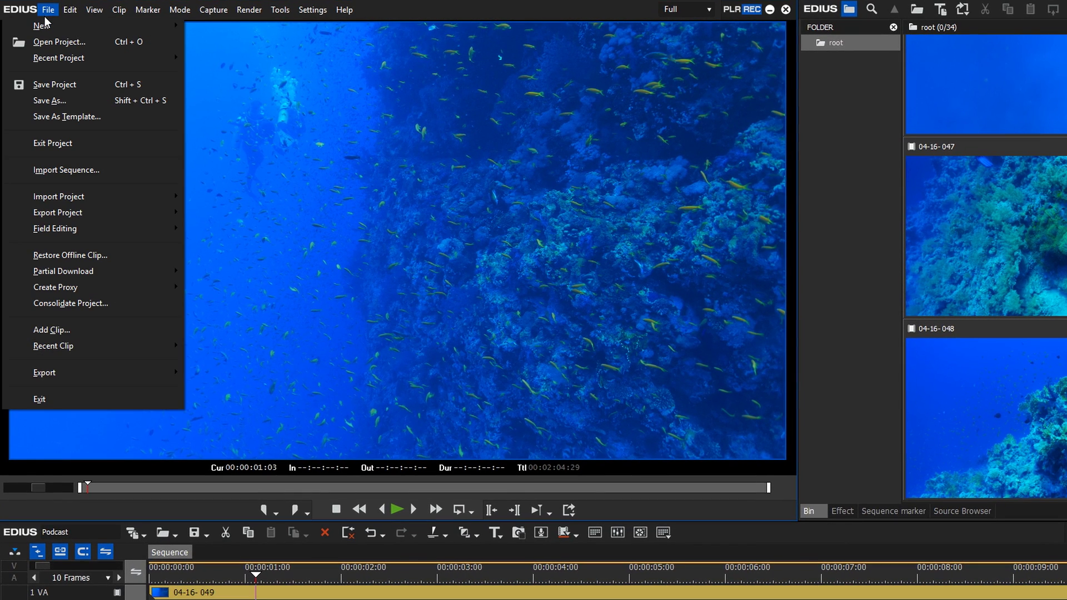
mouse_move(62, 372)
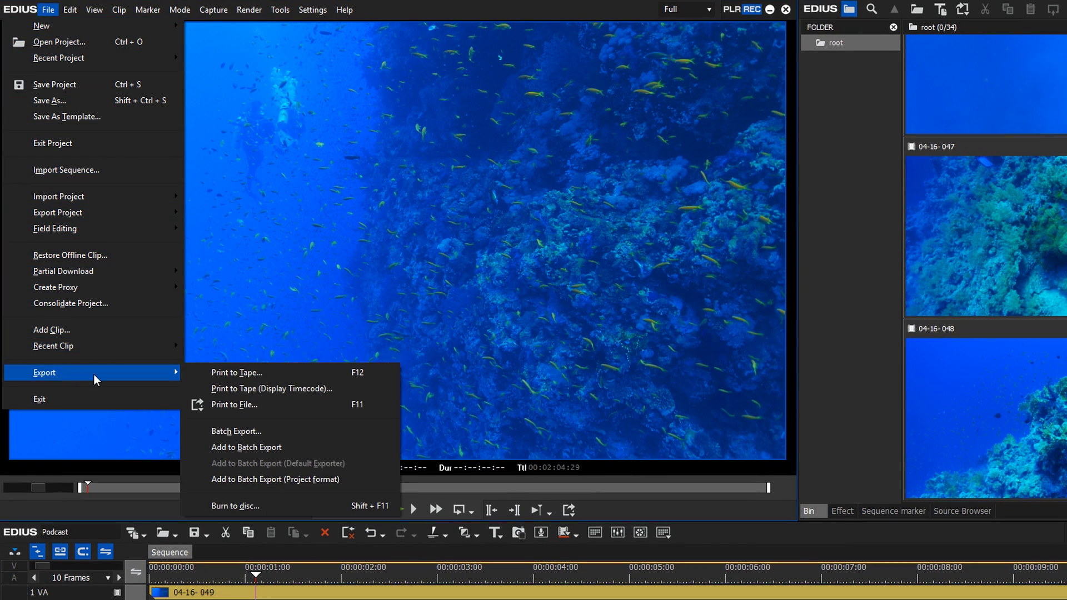
left_click(214, 413)
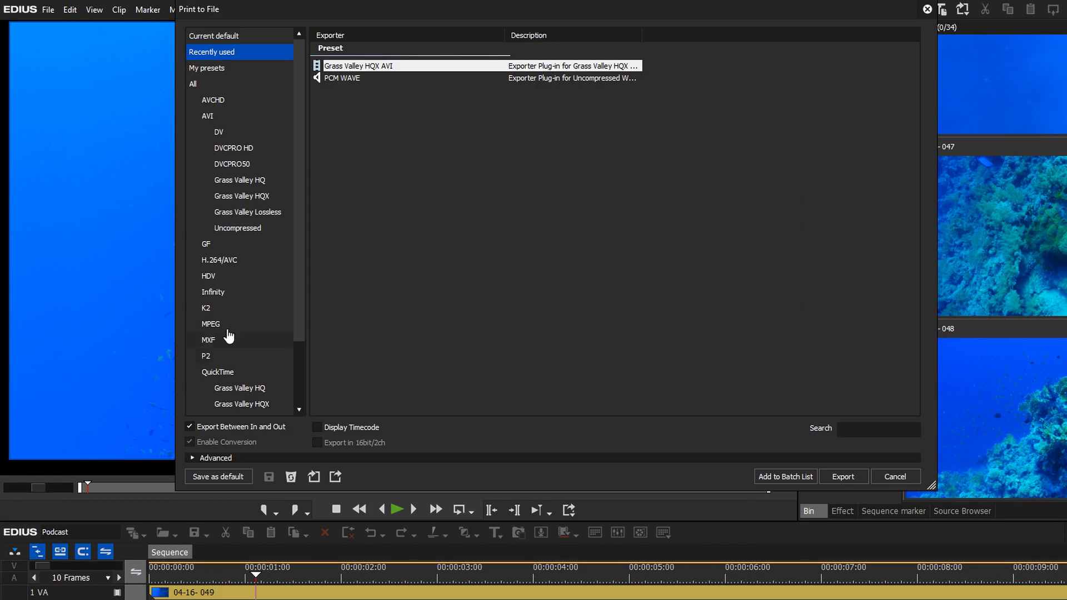
left_click(251, 196)
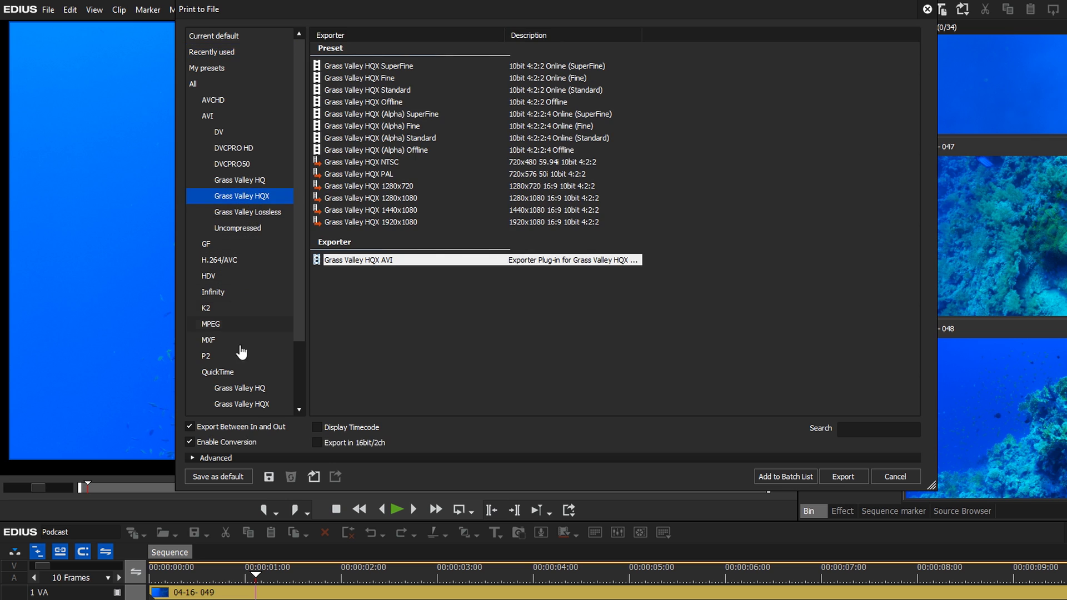
left_click(192, 458)
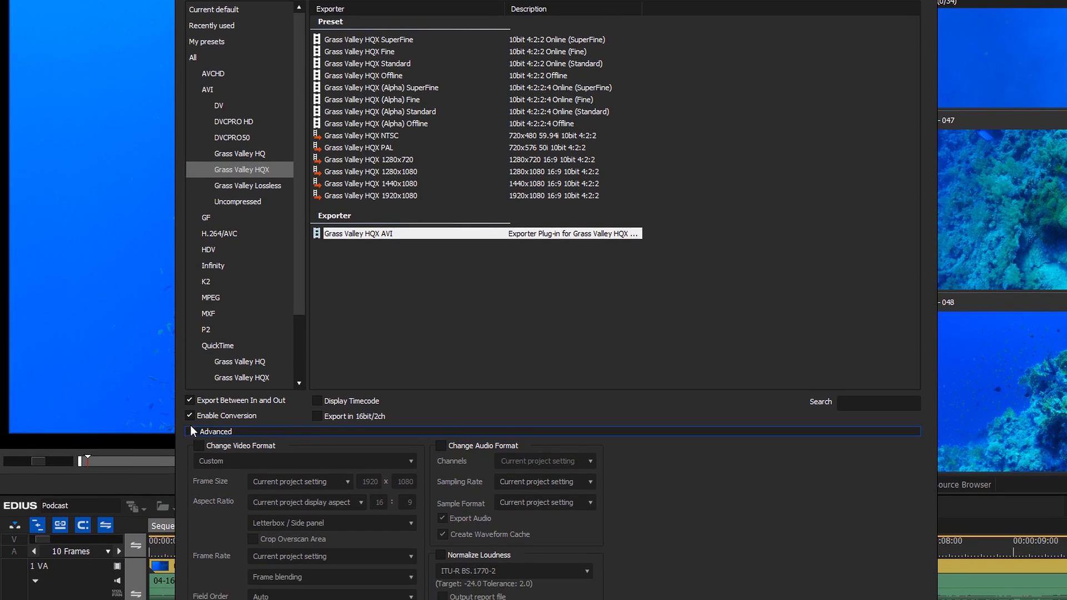
left_click(440, 461)
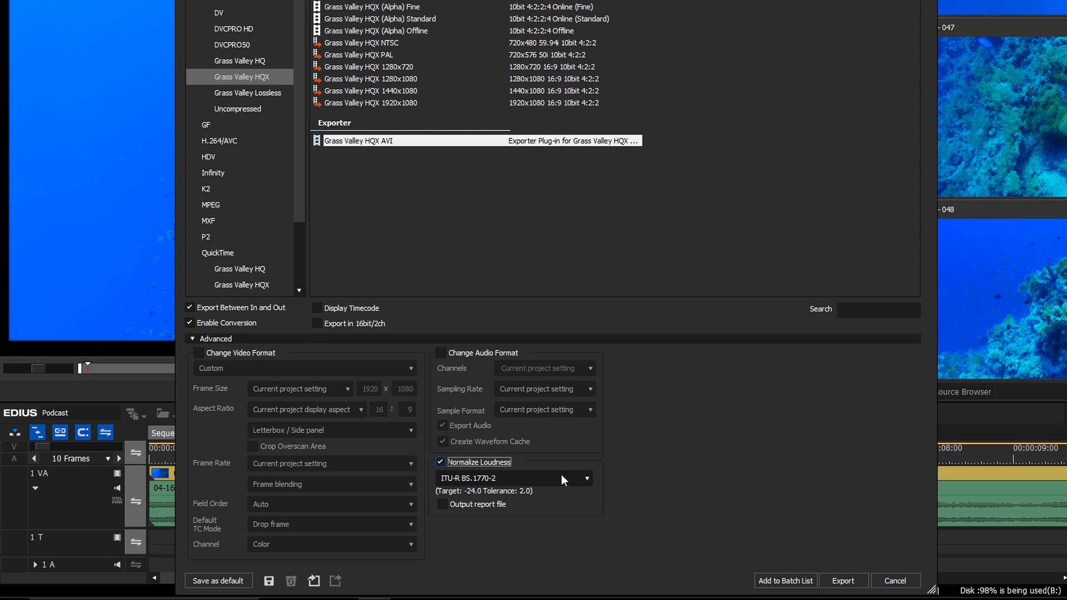
left_click(587, 479)
left_click(582, 507)
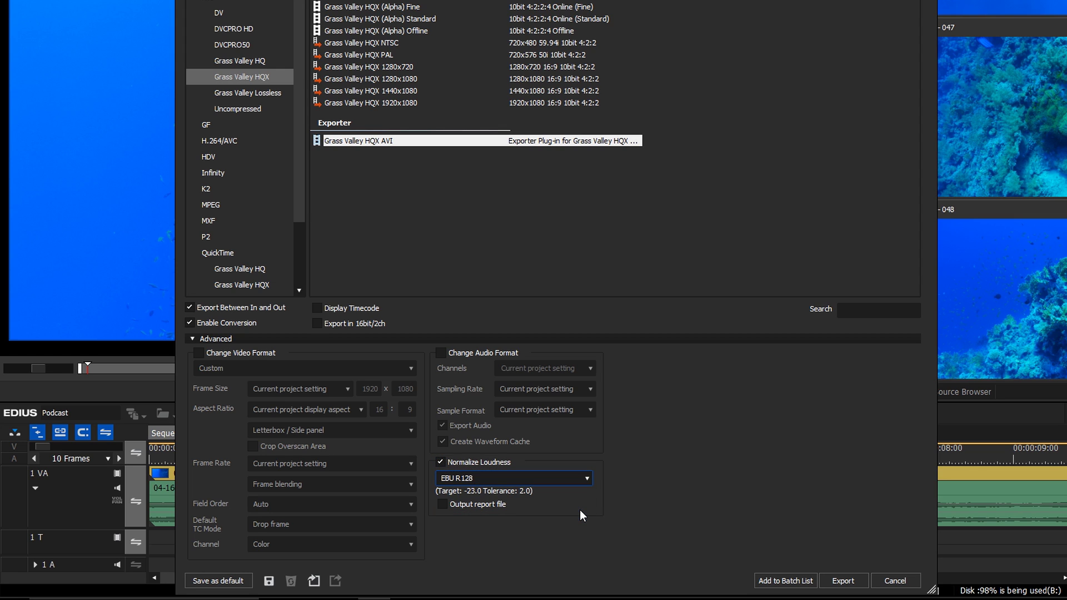
left_click(828, 582)
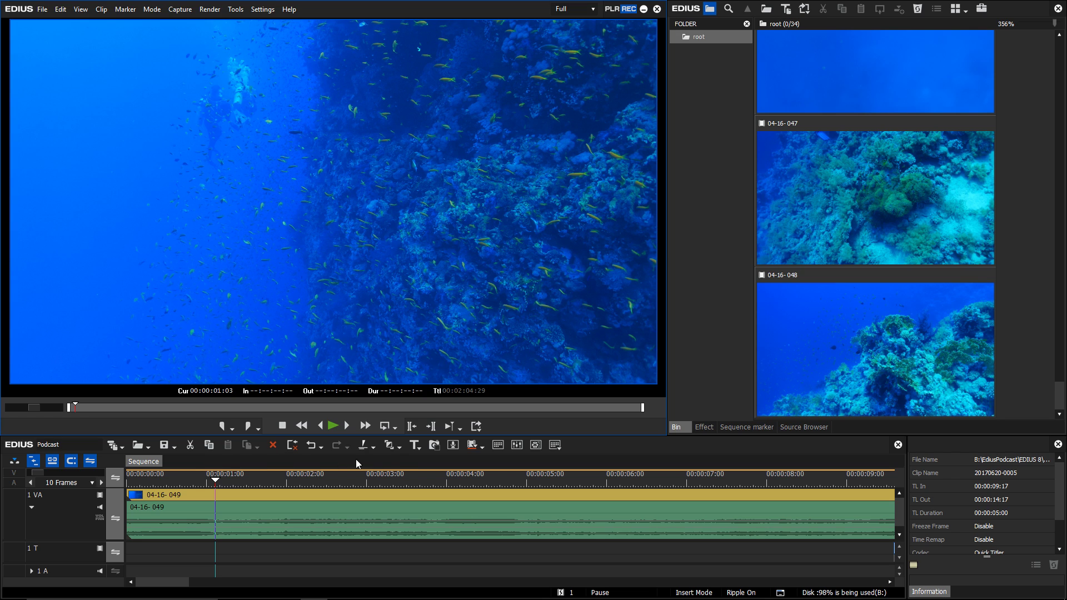
Create a FILM TITLE title at 00:00:03:18 and enlarge its text box across the frame.
left_click(418, 450)
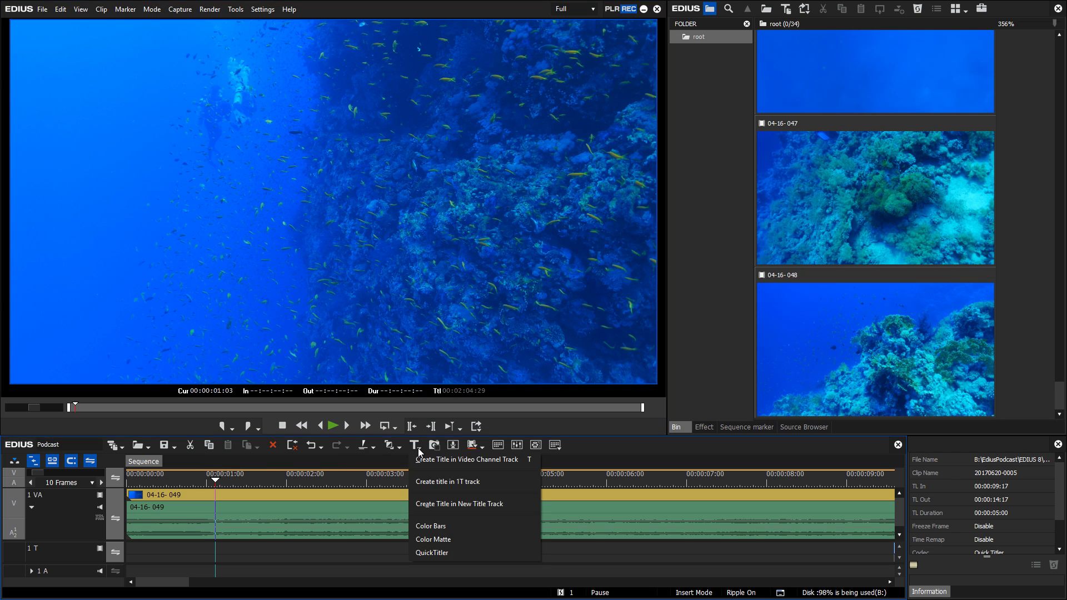
left_click(417, 481)
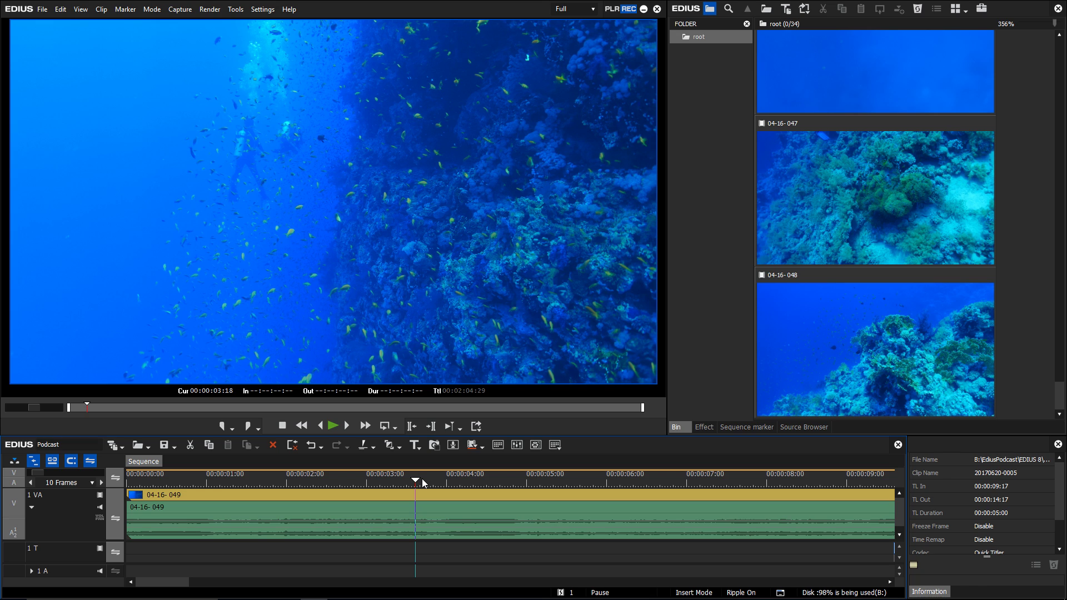
key("ctrl+t")
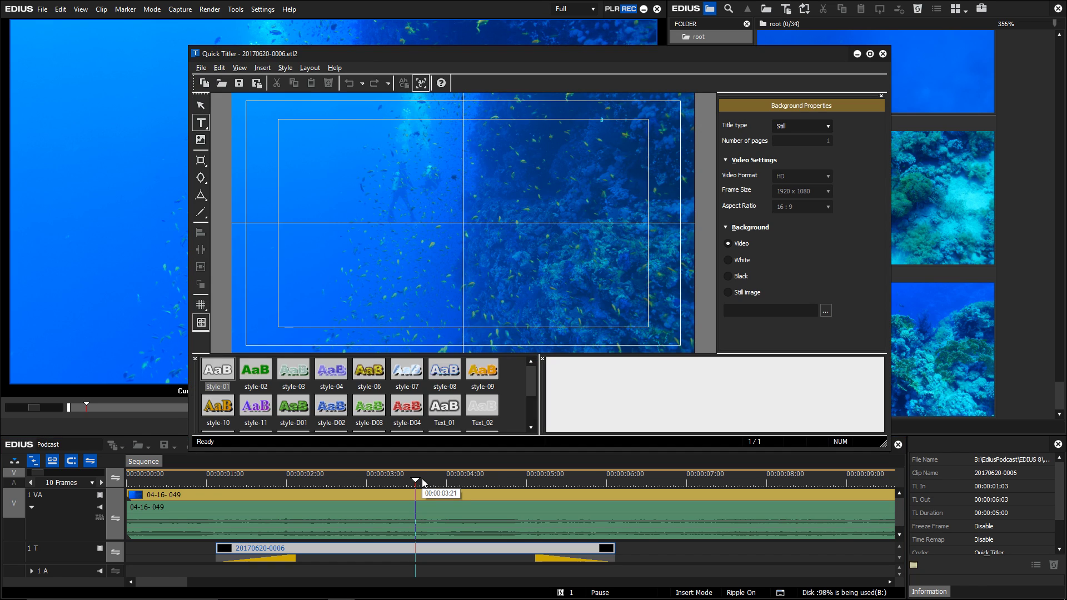
type("FILM ")
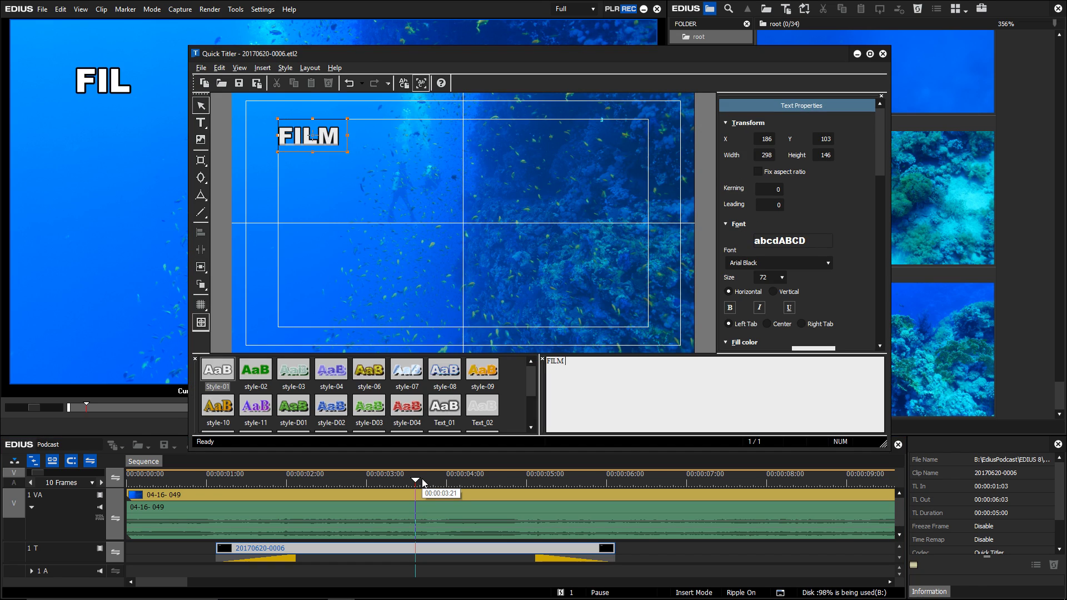
type("TITLE")
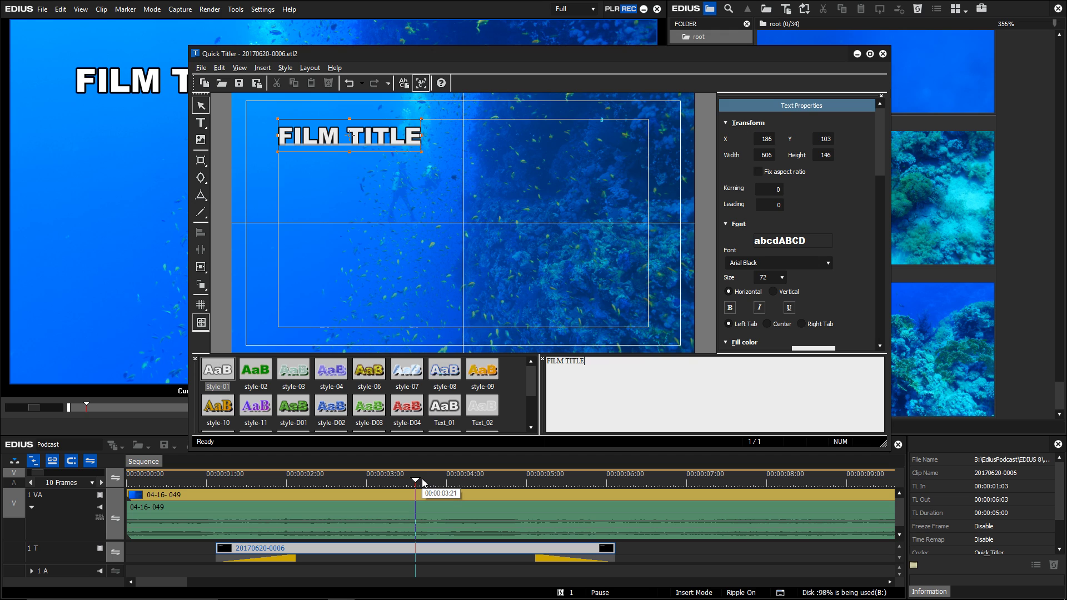
left_click(422, 152)
left_click_drag(422, 152, 649, 241)
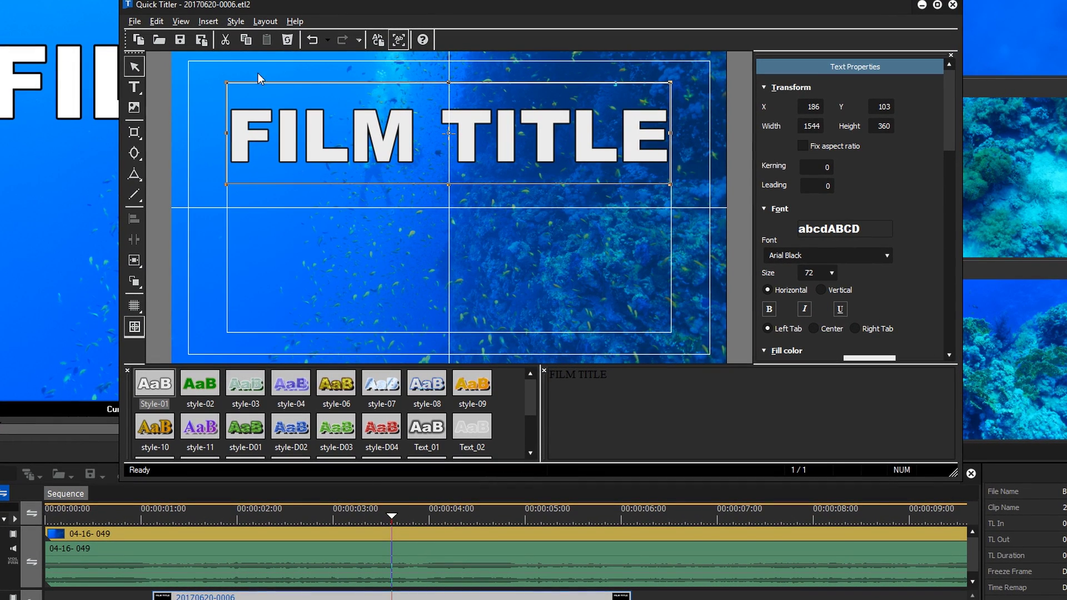
Save the title as a new .etl2 Quick Titler file and return to the timeline.
left_click(140, 21)
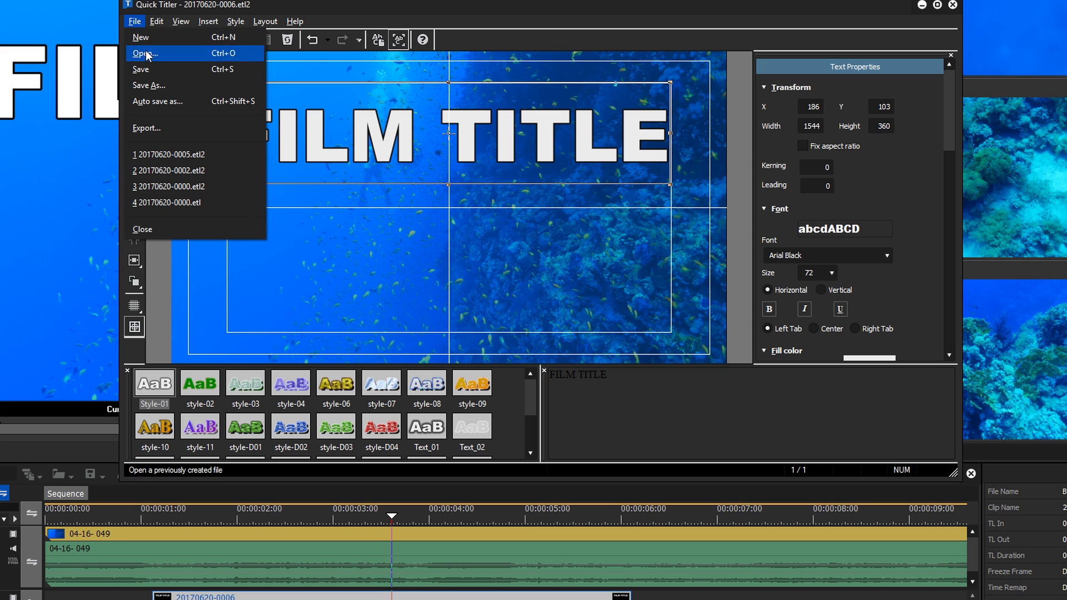
left_click(156, 86)
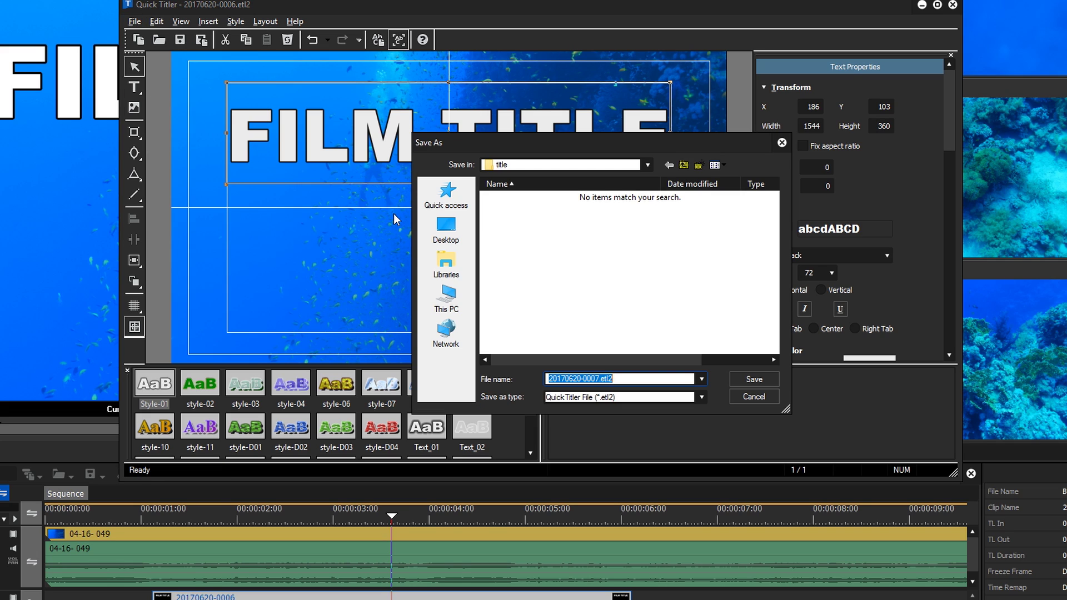
left_click(702, 397)
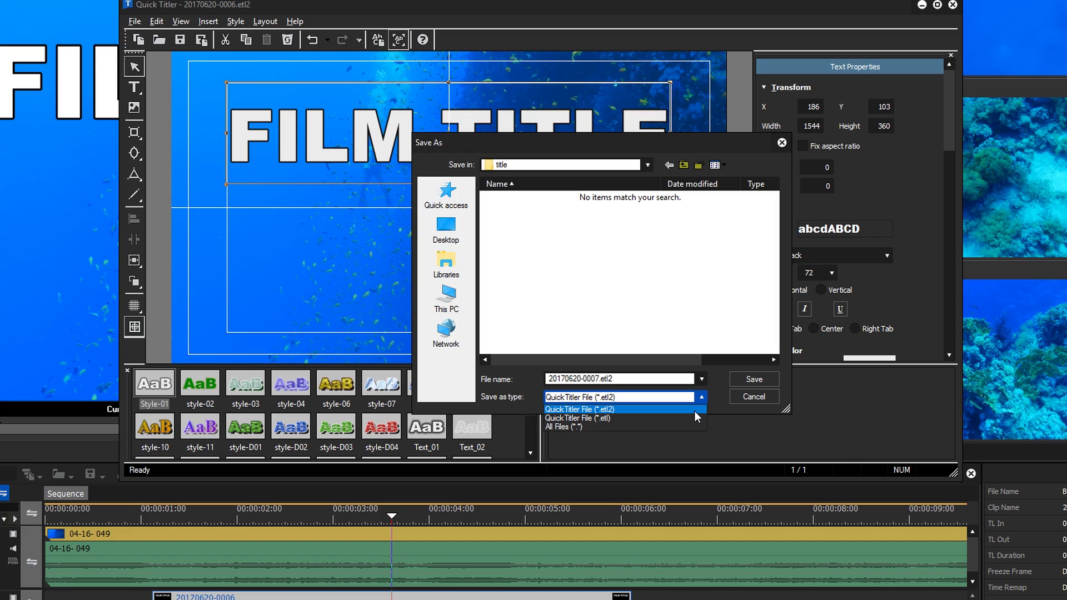
left_click(695, 411)
left_click(743, 380)
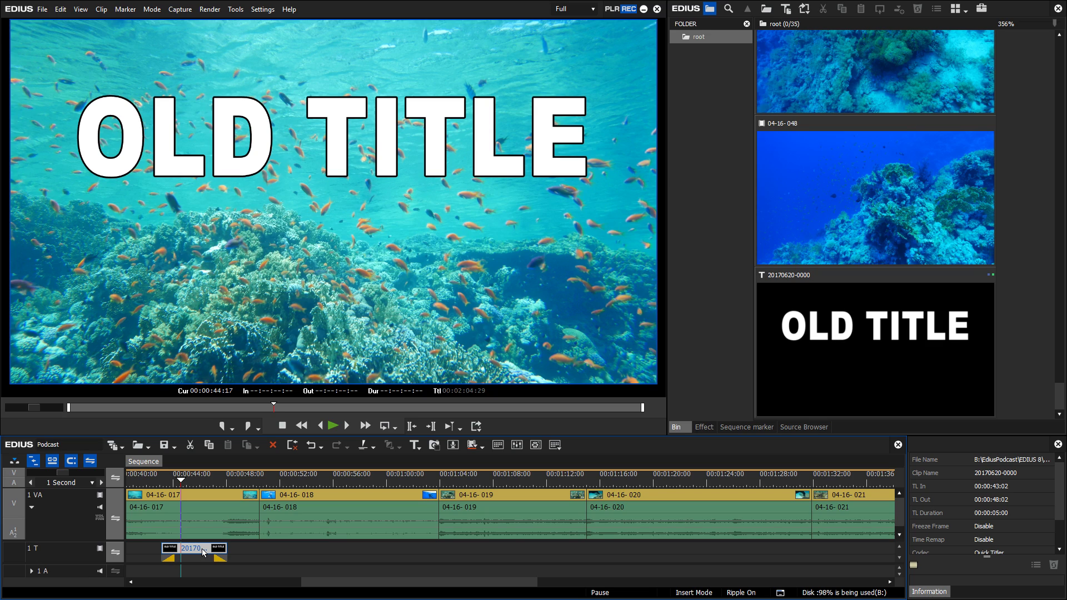
Open the OLD TITLE clip on the 1 T track and accept converting it to .etl2.
double_click(204, 552)
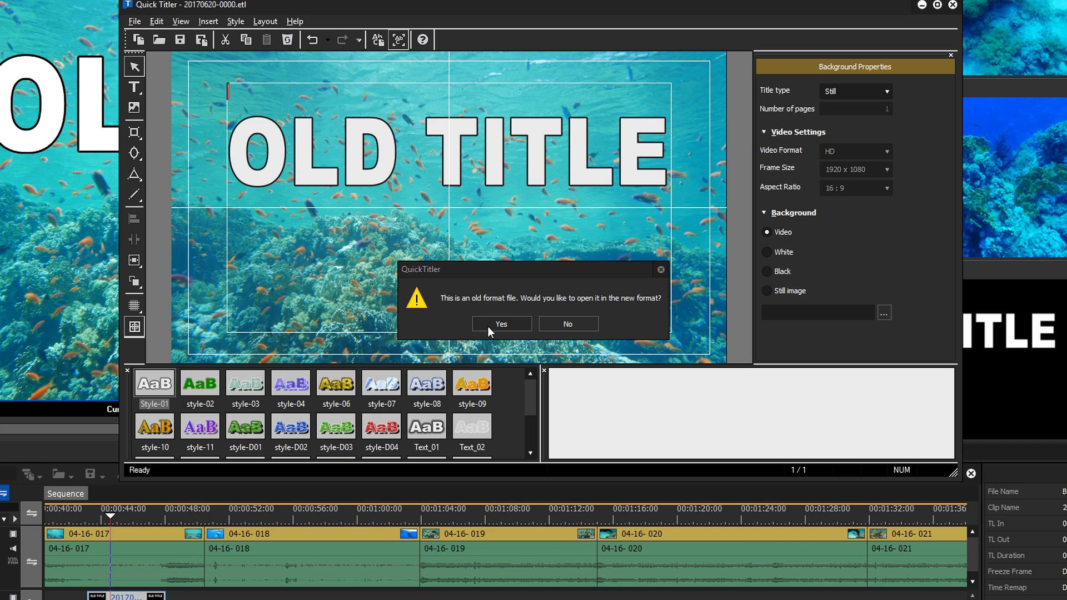
left_click(488, 326)
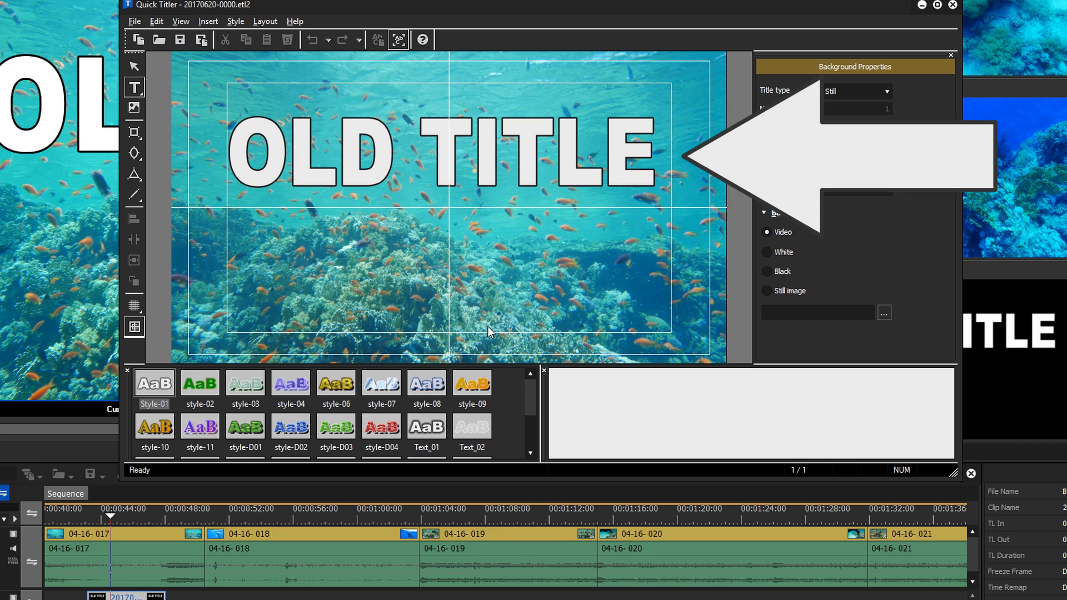